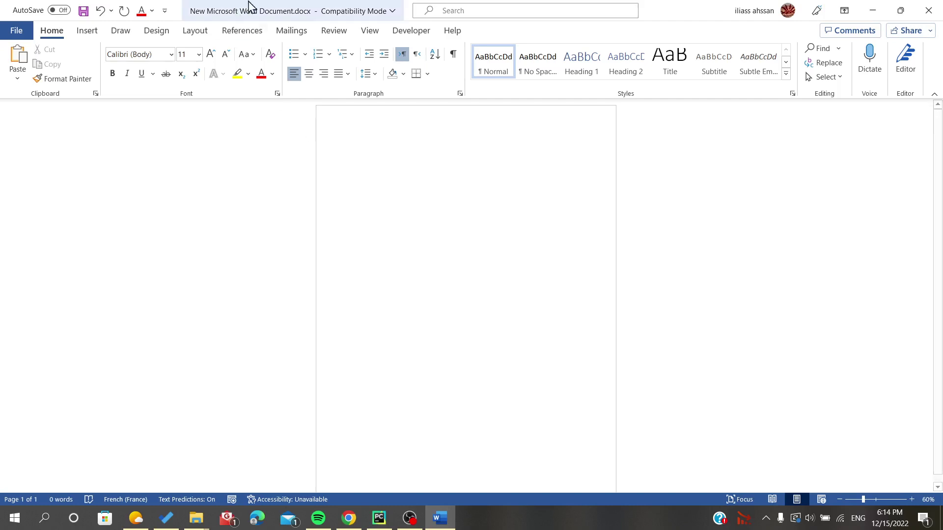
Enable the Developer tab in Word Options under Customize Ribbon.
{"action": "left_click", "coordinate": [411, 32]}
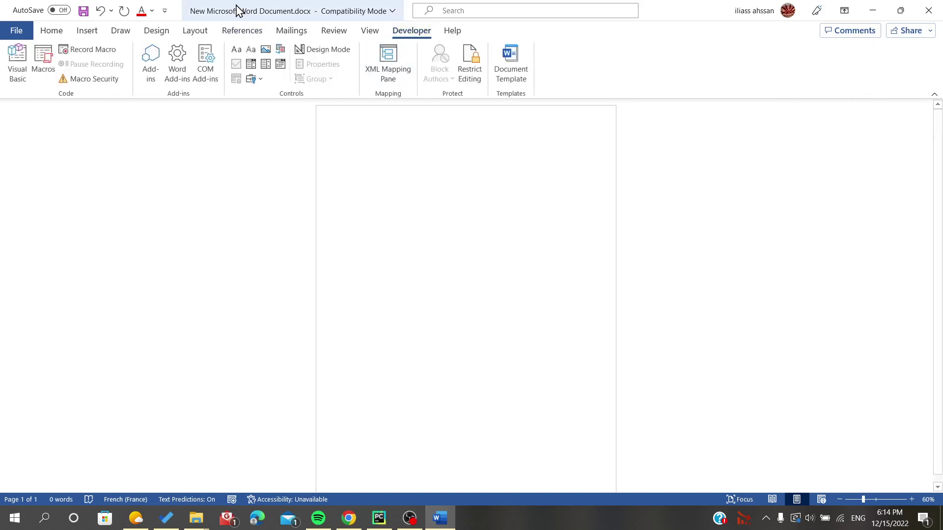
{"action": "left_click", "coordinate": [58, 32]}
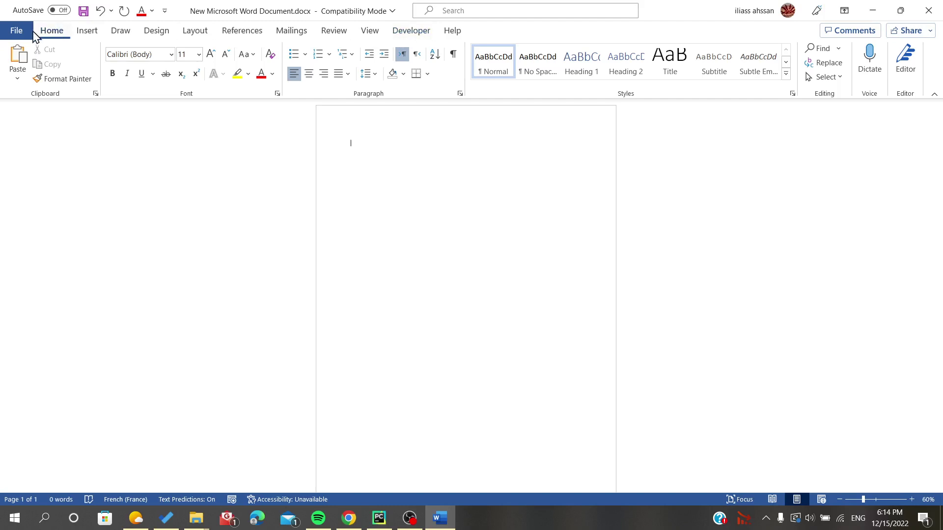
{"action": "left_click", "coordinate": [14, 31]}
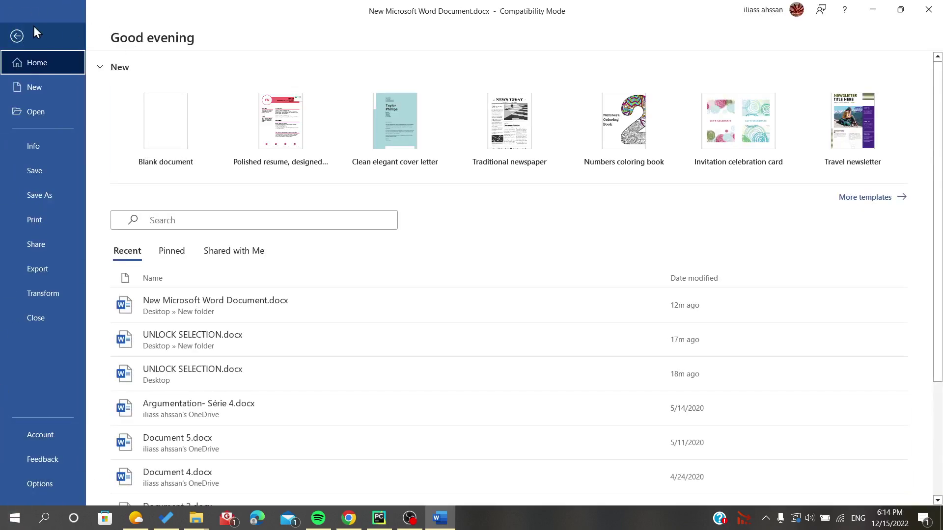
{"action": "left_click", "coordinate": [32, 485]}
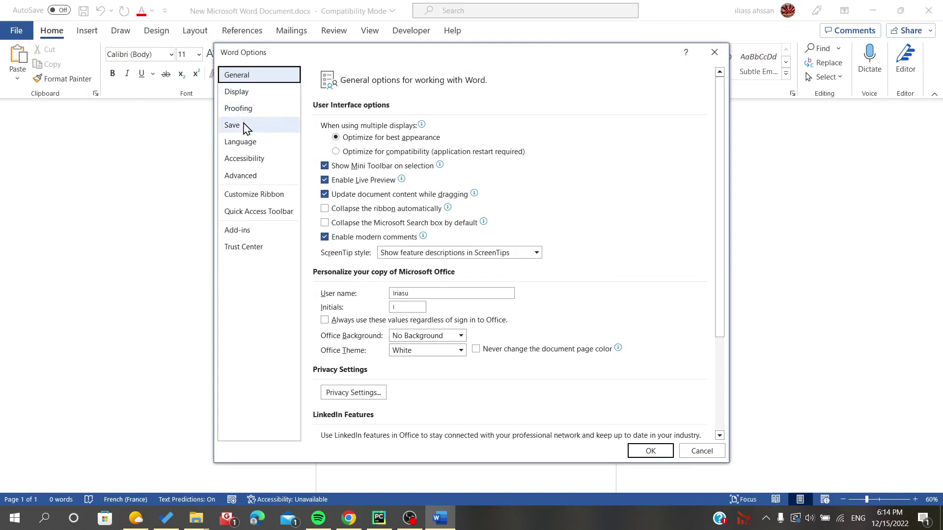
{"action": "left_click", "coordinate": [246, 199]}
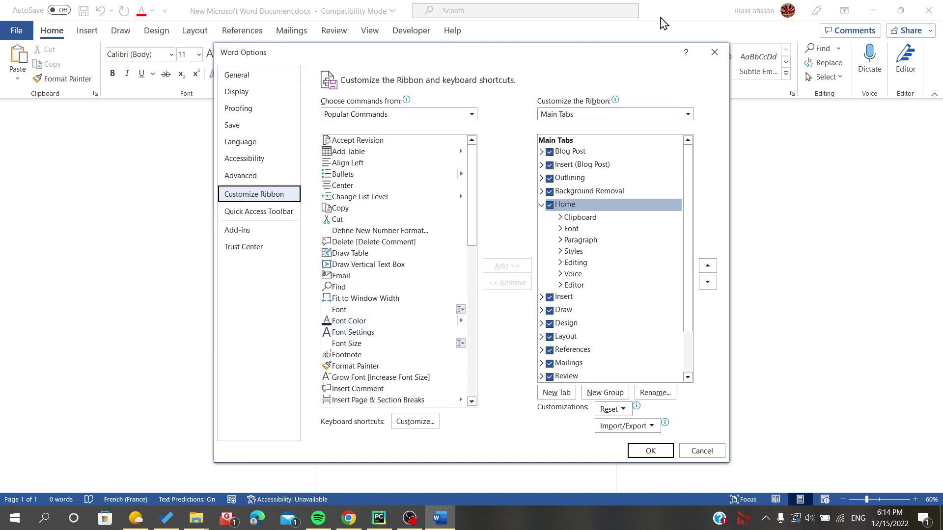
{"action": "scroll", "coordinate": [579, 236], "scroll_direction": "down", "scroll_amount": 2}
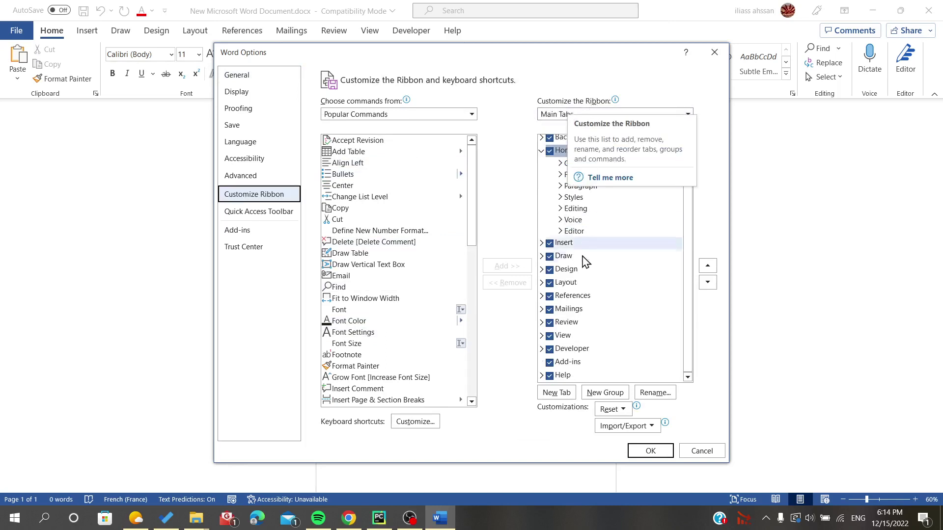
{"action": "left_click", "coordinate": [550, 354]}
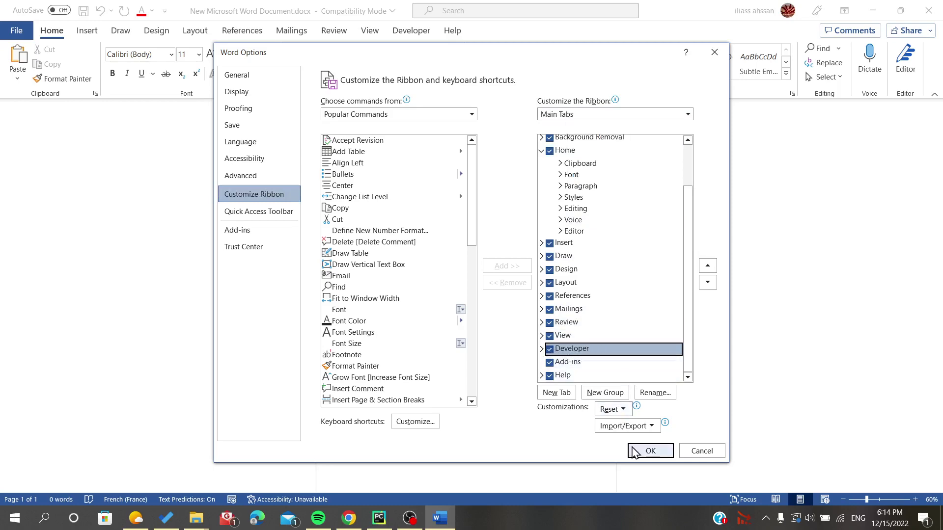
{"action": "left_click", "coordinate": [648, 451]}
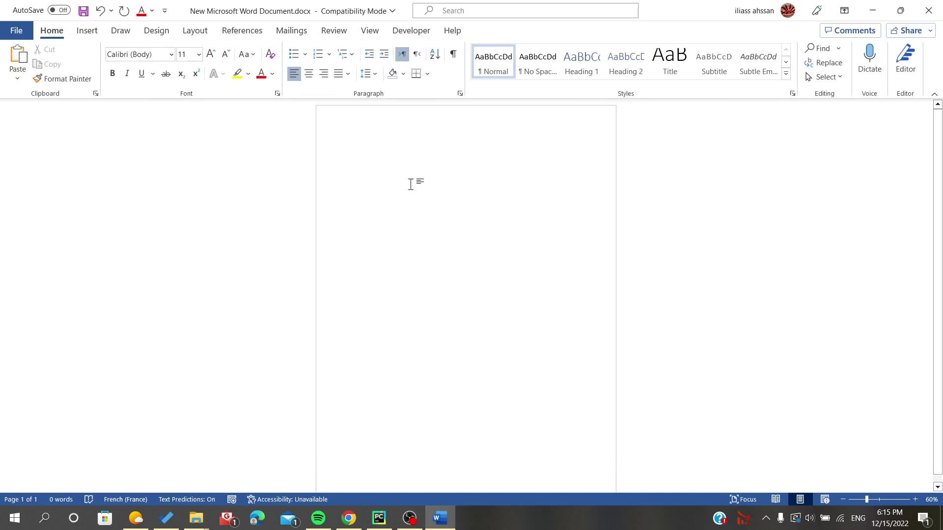
Type Poor, Rch, Expensive, Done and undone, each on its own line.
{"action": "left_click", "coordinate": [411, 30]}
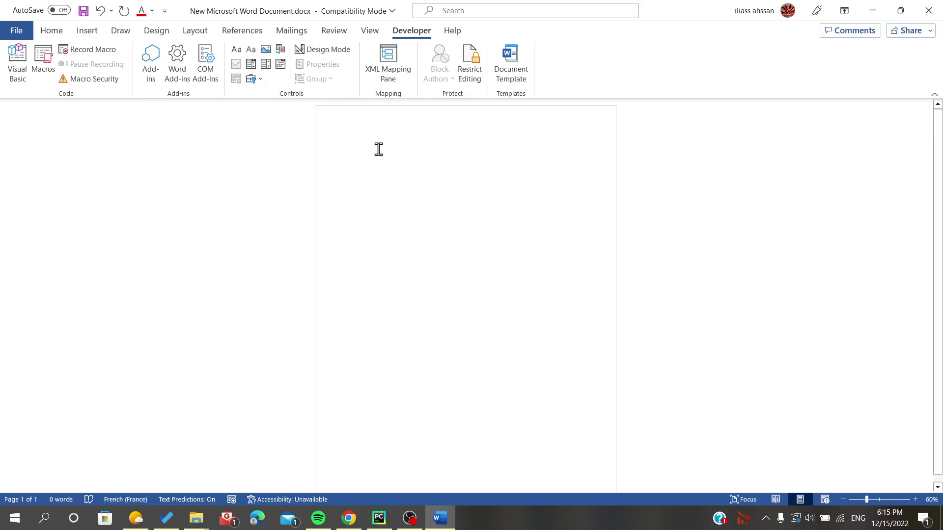
{"action": "type", "text": "PO"}
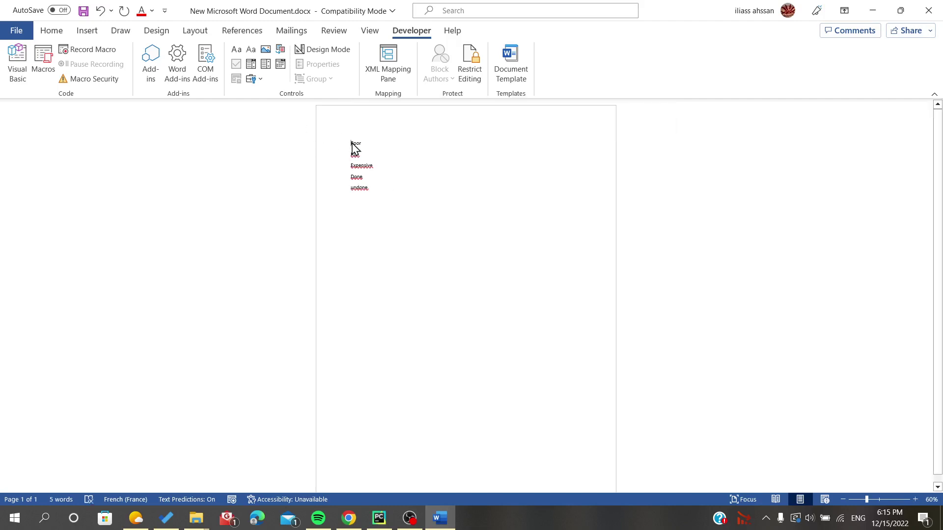
{"action": "scroll", "coordinate": [239, 71], "scroll_direction": "up", "scroll_amount": 4}
{"action": "type", "text": "5"}
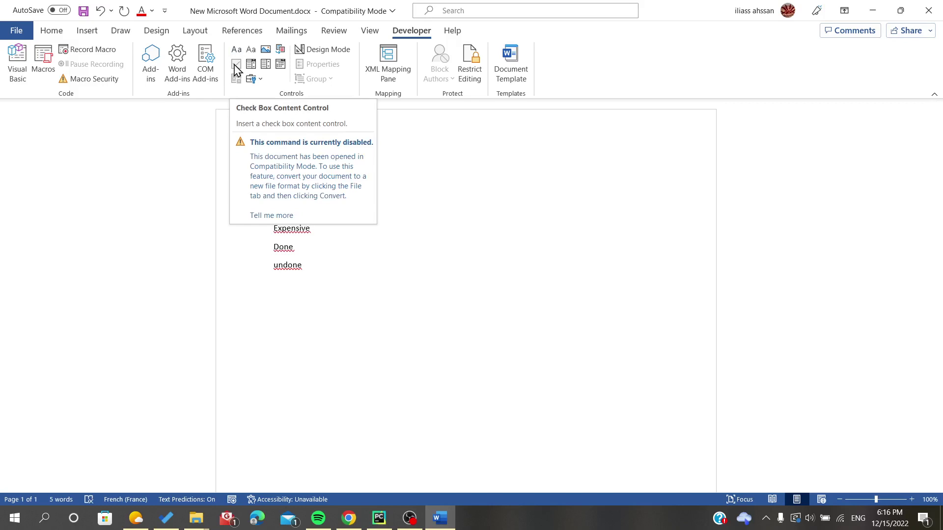
Convert the document out of Compatibility Mode and delete the stray 5 before Poor.
{"action": "left_click", "coordinate": [18, 30]}
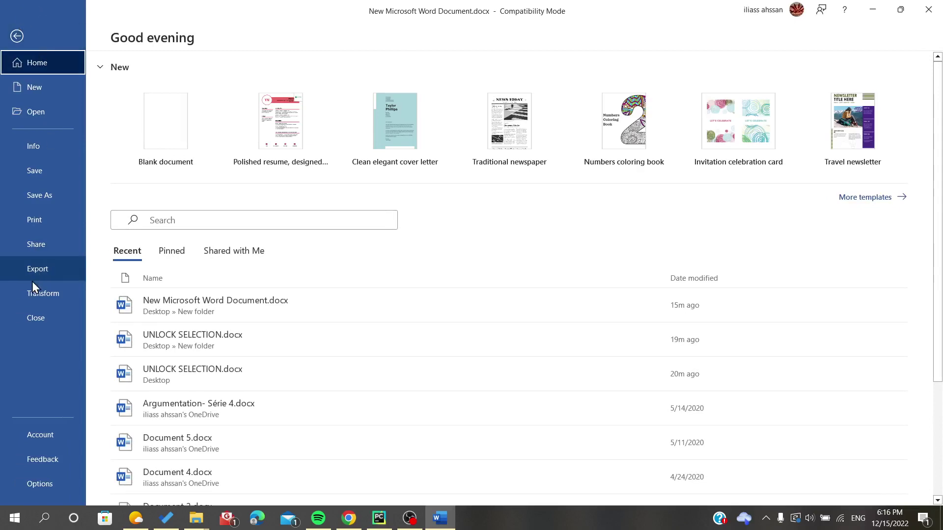
{"action": "left_click", "coordinate": [58, 137]}
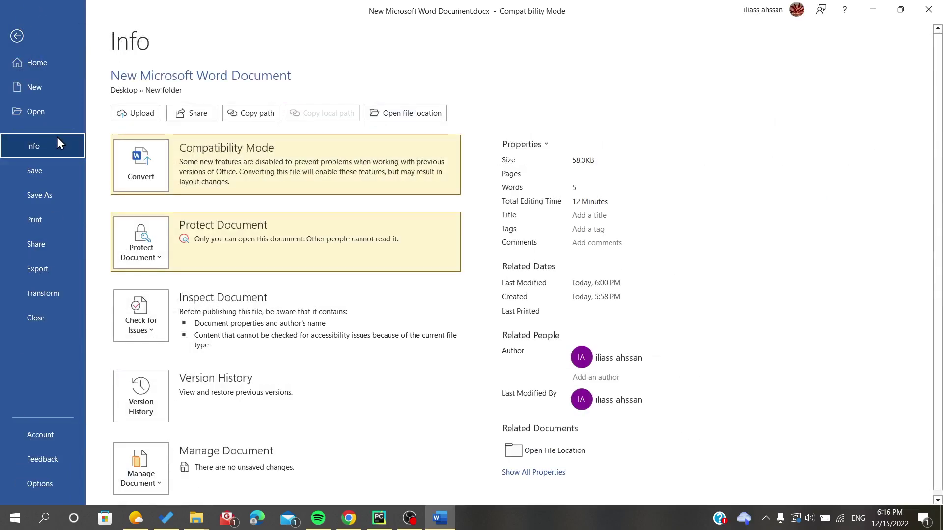
{"action": "left_click", "coordinate": [146, 169]}
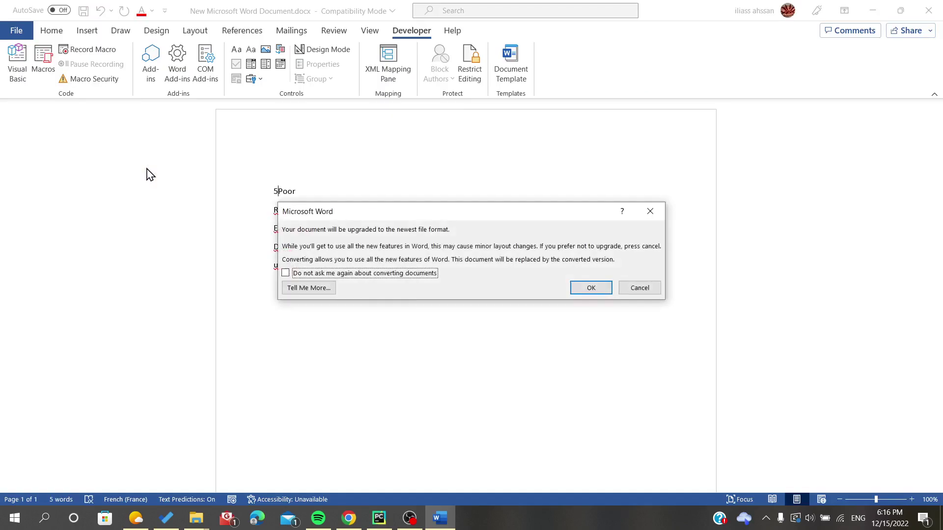
{"action": "left_click", "coordinate": [582, 287]}
{"action": "key", "text": "BackSpace"}
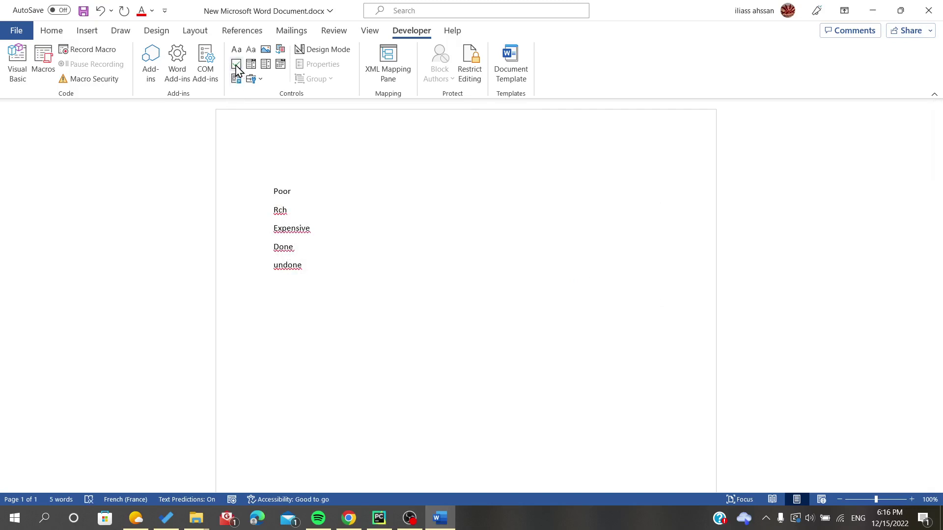
Insert a check box content control before Poor and tick it.
{"action": "left_click", "coordinate": [236, 65]}
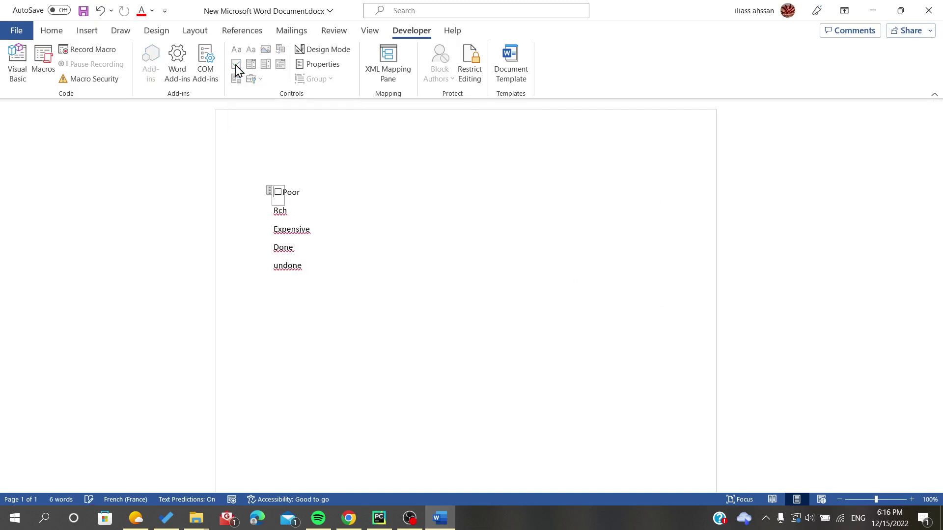
{"action": "left_click", "coordinate": [276, 193]}
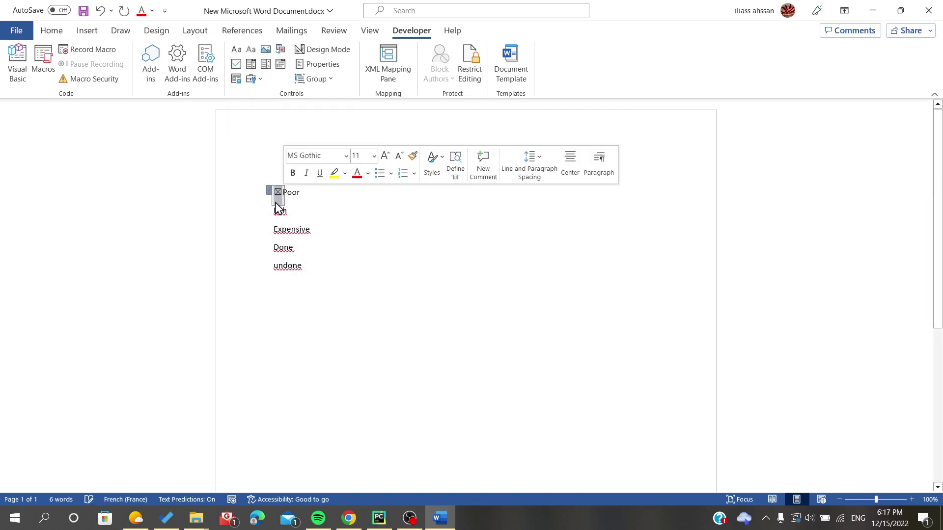
{"action": "right_click", "coordinate": [269, 211]}
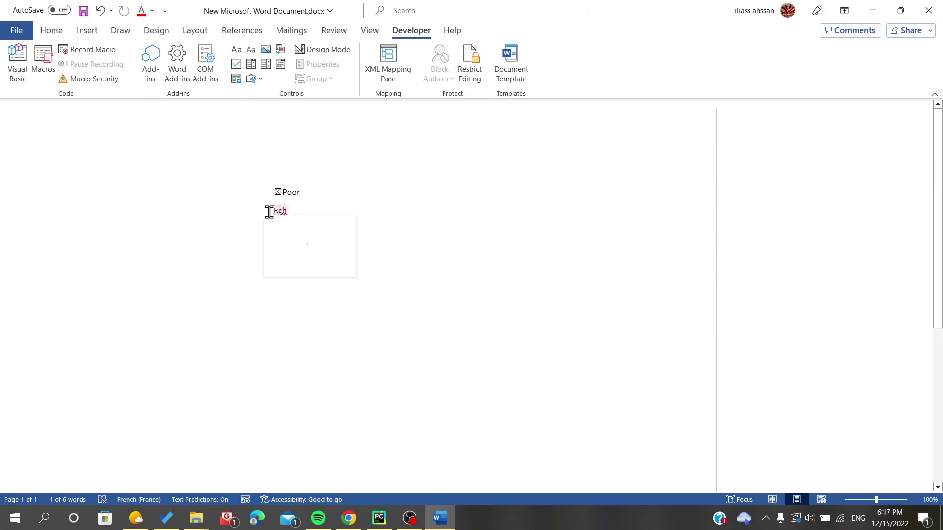
{"action": "key", "text": "Escape"}
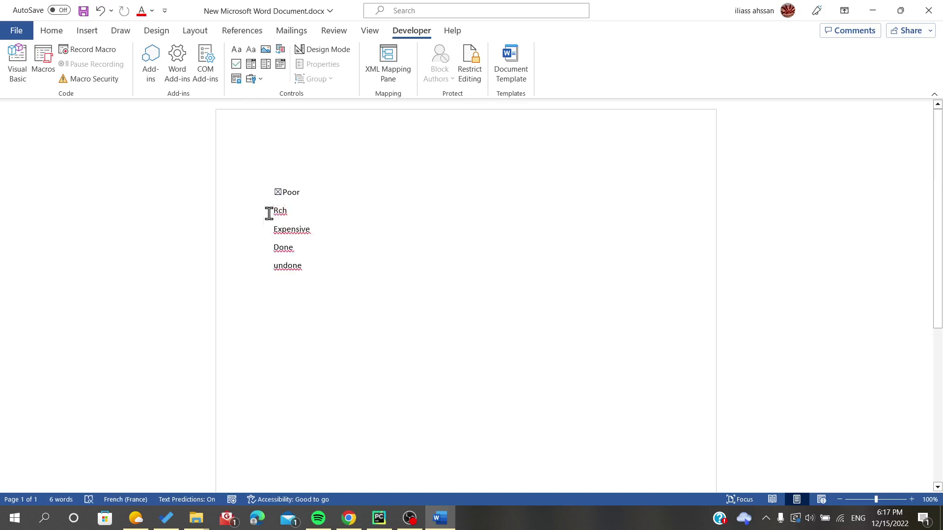
Paste check box copies in front of Rch, Expensive, Done and undone.
{"action": "key", "text": "ctrl+v"}
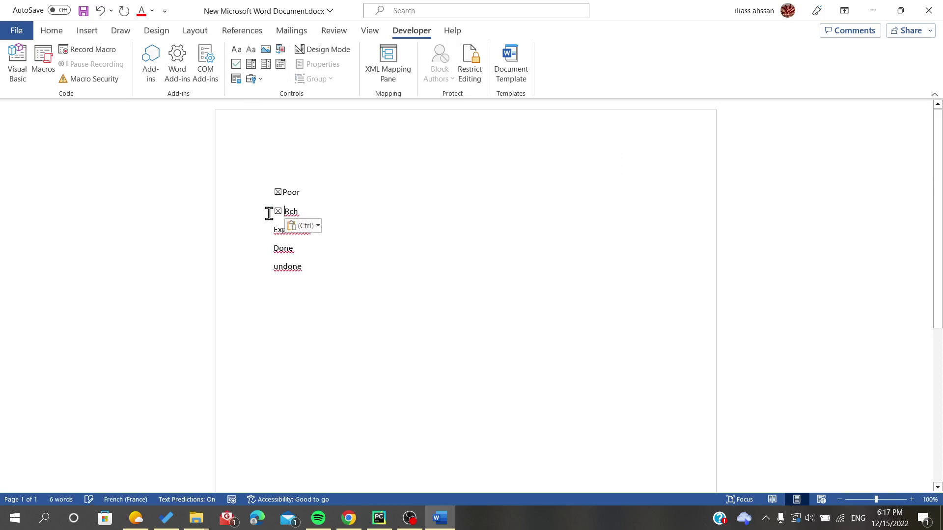
{"action": "key", "text": "Down"}
{"action": "key", "text": "Home"}
{"action": "key", "text": "ctrl+v"}
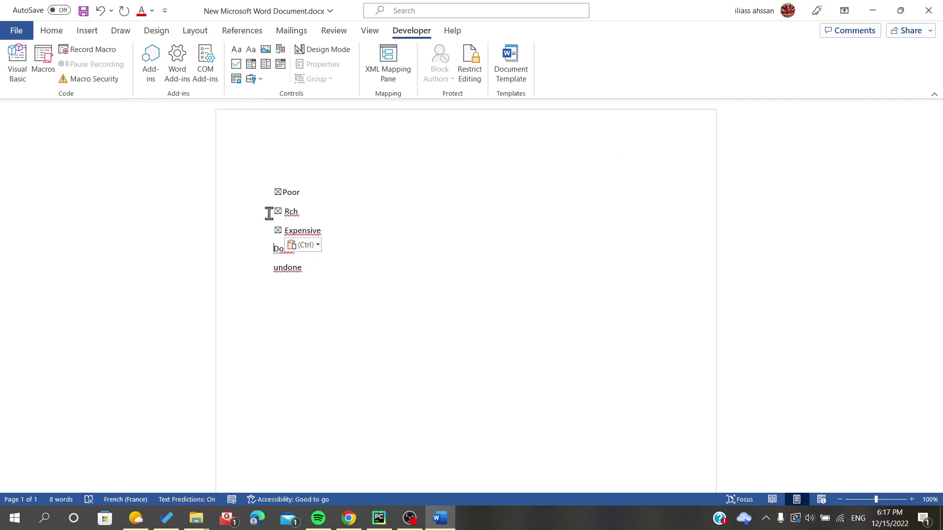
{"action": "key", "text": "Down"}
{"action": "key", "text": "Home"}
{"action": "key", "text": "ctrl+v"}
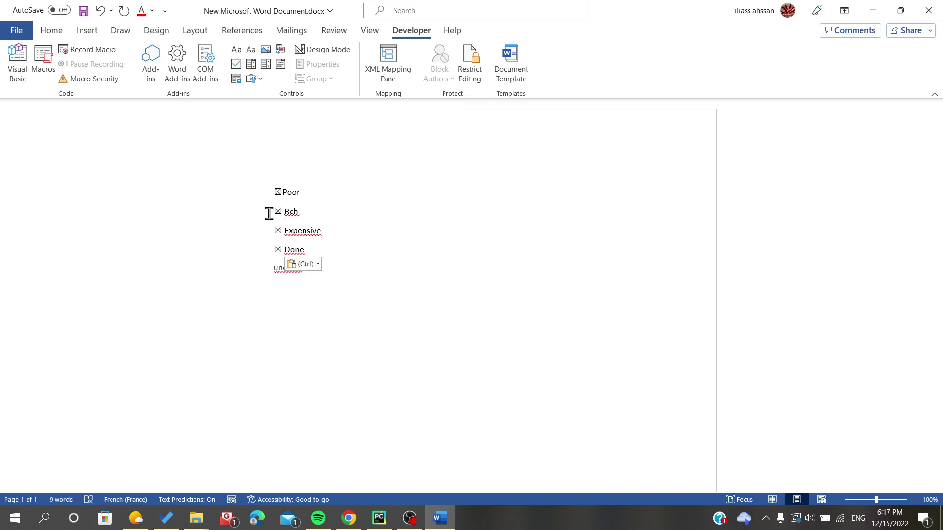
{"action": "key", "text": "ctrl+v"}
Toggle the boxes so only Rch stays checked, then select the Poor check box.
{"action": "left_click", "coordinate": [278, 192]}
{"action": "left_click", "coordinate": [278, 211]}
{"action": "left_click", "coordinate": [278, 230]}
{"action": "left_click", "coordinate": [278, 250]}
{"action": "left_click", "coordinate": [277, 268]}
{"action": "left_click", "coordinate": [278, 192]}
{"action": "left_click", "coordinate": [278, 211]}
{"action": "left_click", "coordinate": [278, 192]}
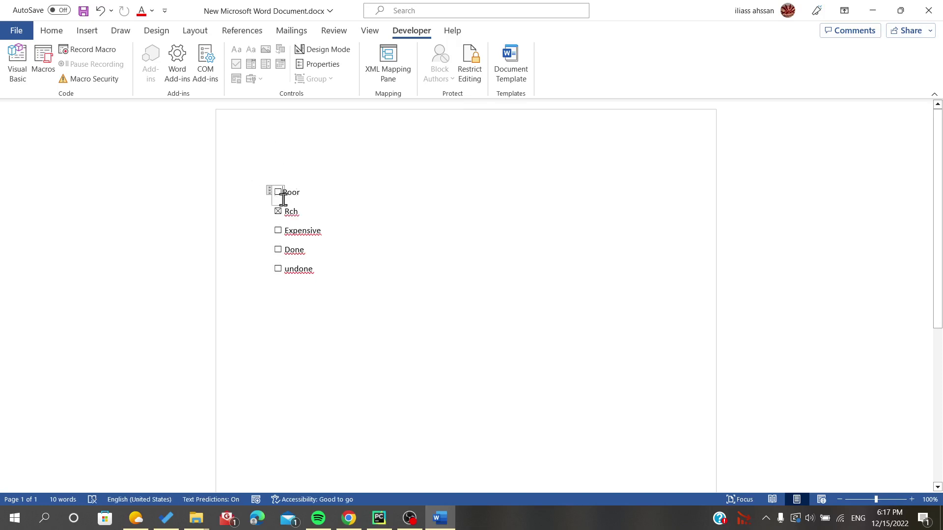
{"action": "left_click", "coordinate": [269, 192]}
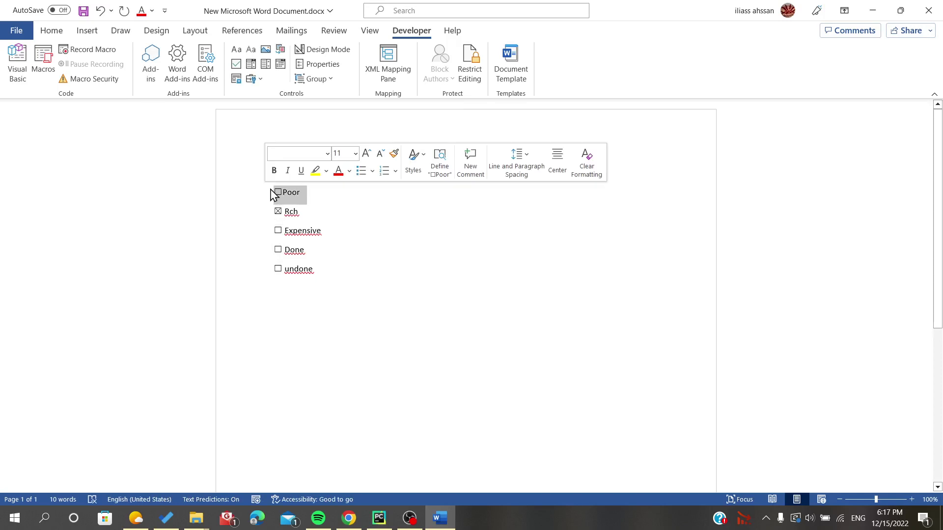
Tick Poor and choose the less-than sign '<' as its checked symbol in Properties.
{"action": "left_click", "coordinate": [274, 192]}
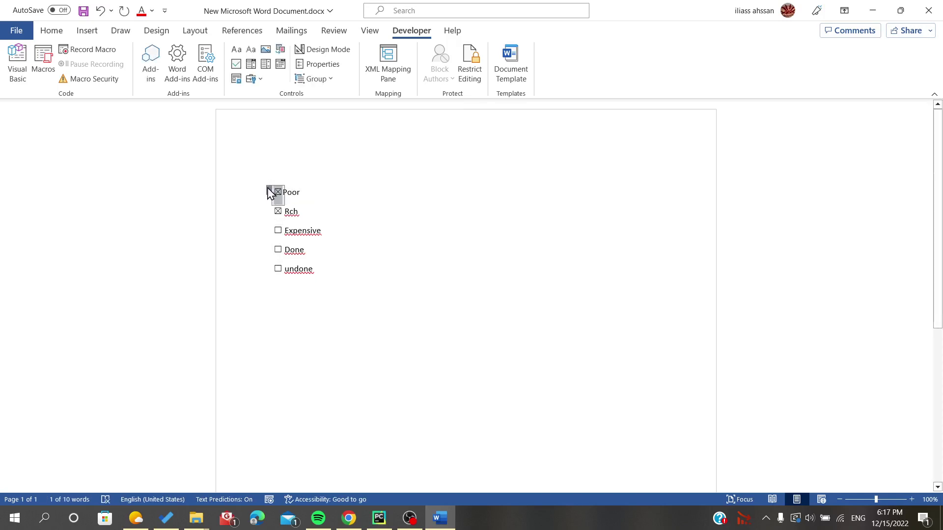
{"action": "left_click", "coordinate": [320, 68]}
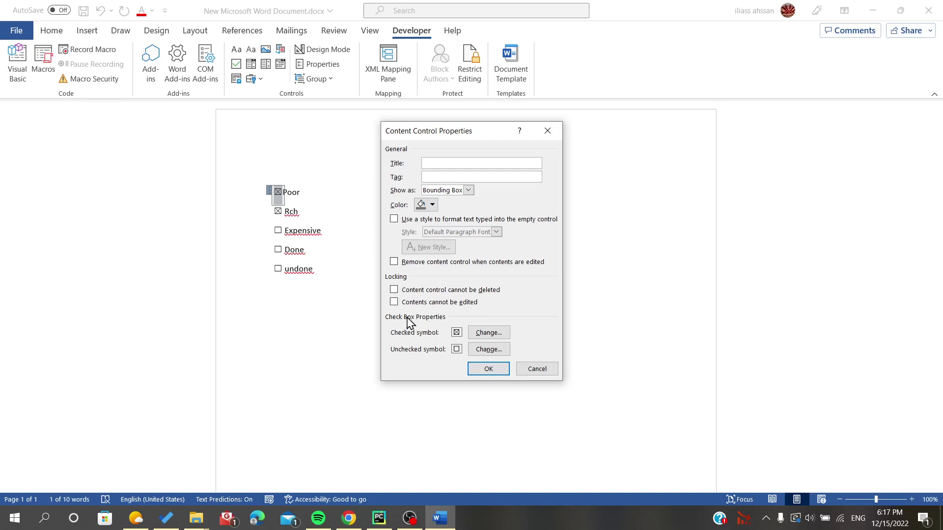
{"action": "left_click", "coordinate": [485, 334]}
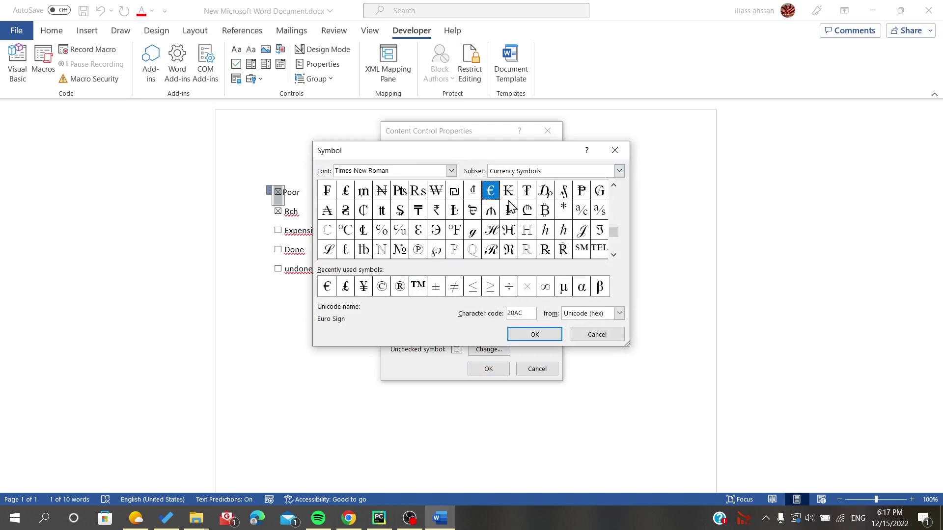
{"action": "left_click_drag", "start_coordinate": [614, 232], "coordinate": [614, 194]}
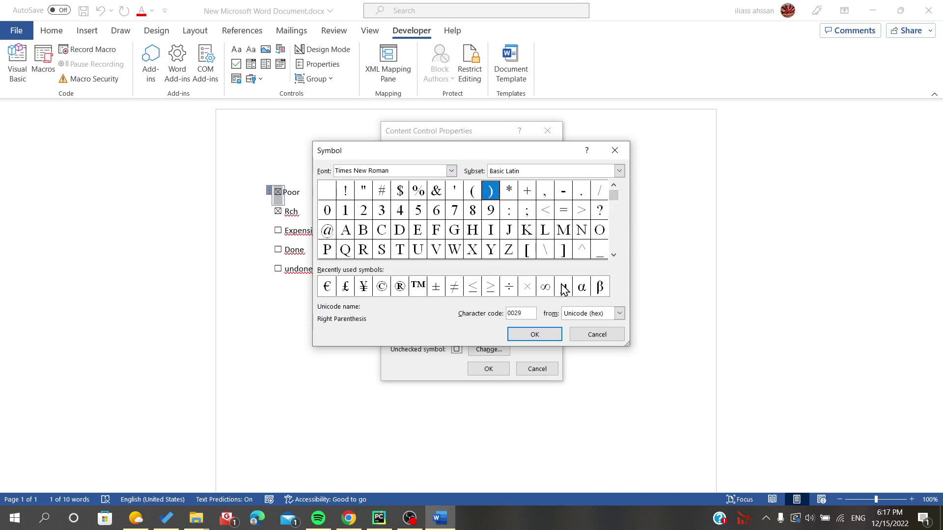
{"action": "left_click", "coordinate": [544, 212]}
{"action": "left_click", "coordinate": [536, 336]}
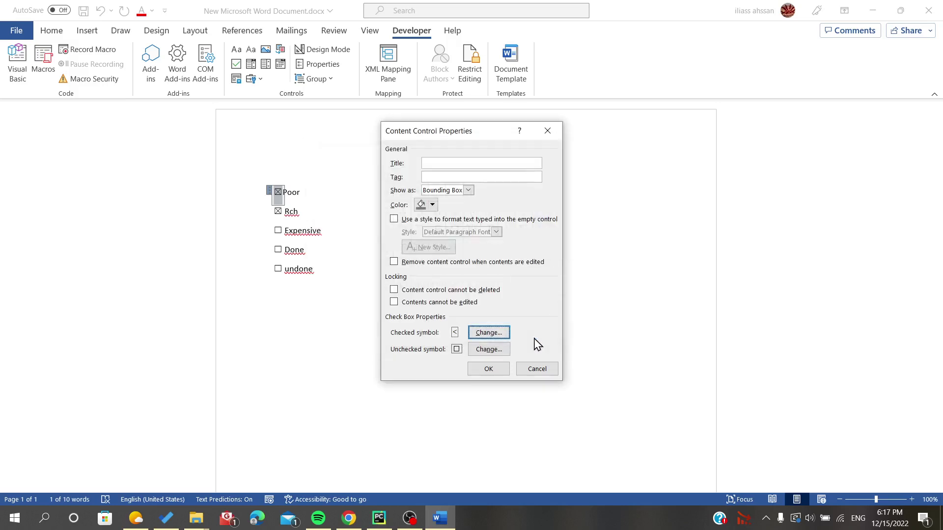
Apply the '<' checked symbol to the Poor check box and toggle it to test.
{"action": "left_click", "coordinate": [488, 369]}
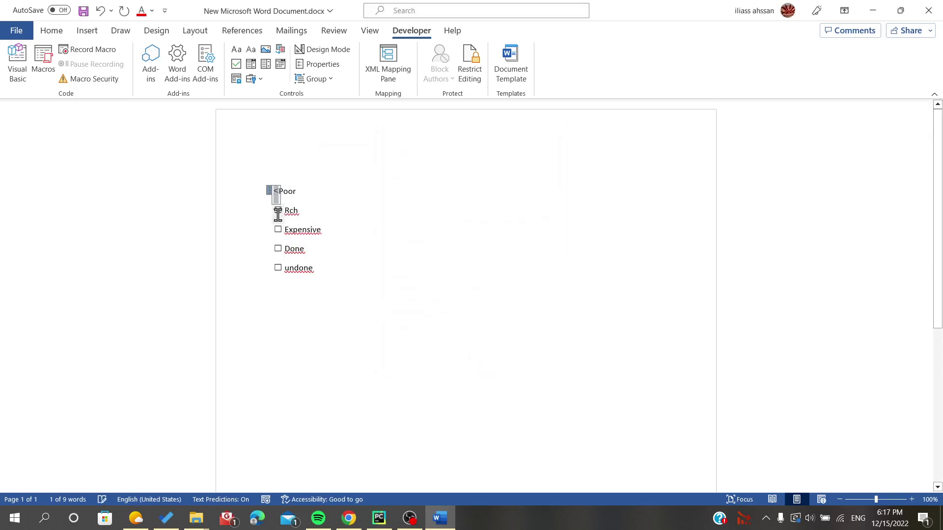
{"action": "left_click", "coordinate": [273, 190]}
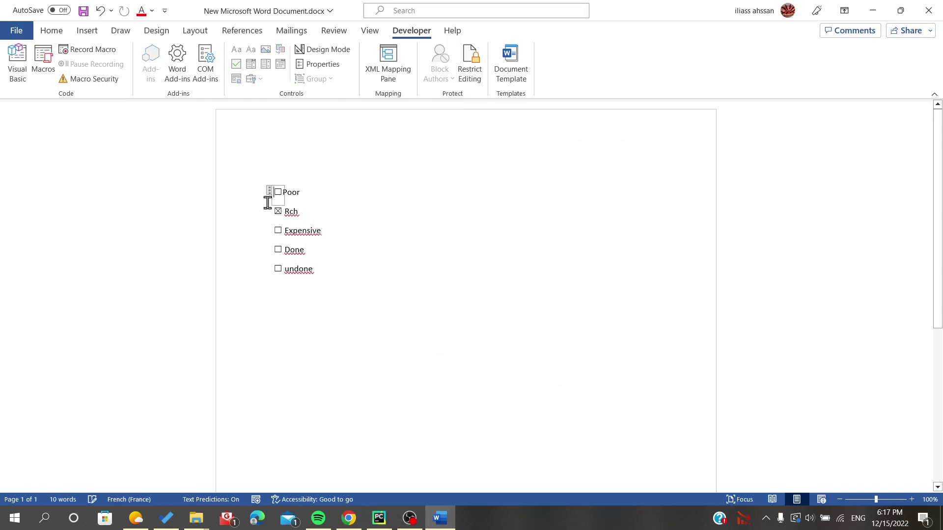
{"action": "left_click", "coordinate": [274, 192]}
{"action": "left_click", "coordinate": [272, 189]}
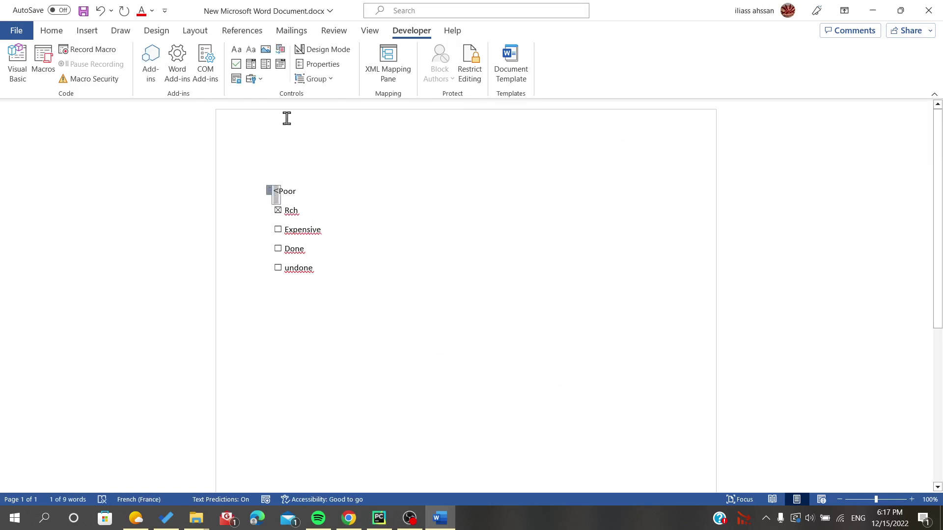
Give the Poor control an orange colour and leave it checked showing '<'.
{"action": "left_click", "coordinate": [317, 65]}
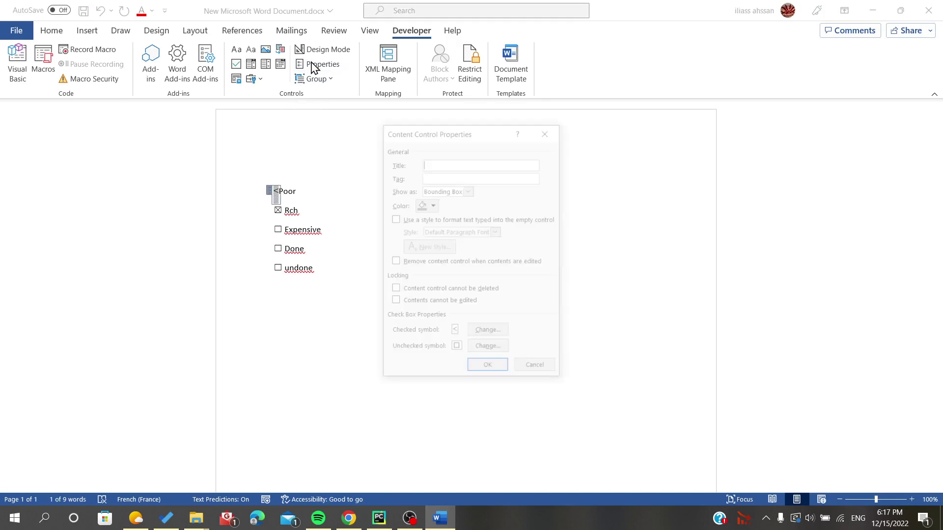
{"action": "left_click", "coordinate": [427, 206]}
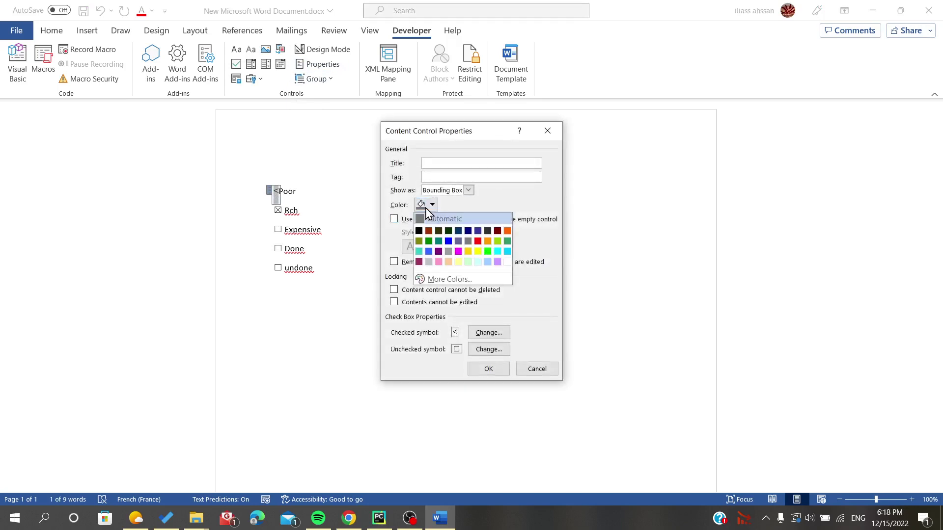
{"action": "left_click", "coordinate": [507, 231]}
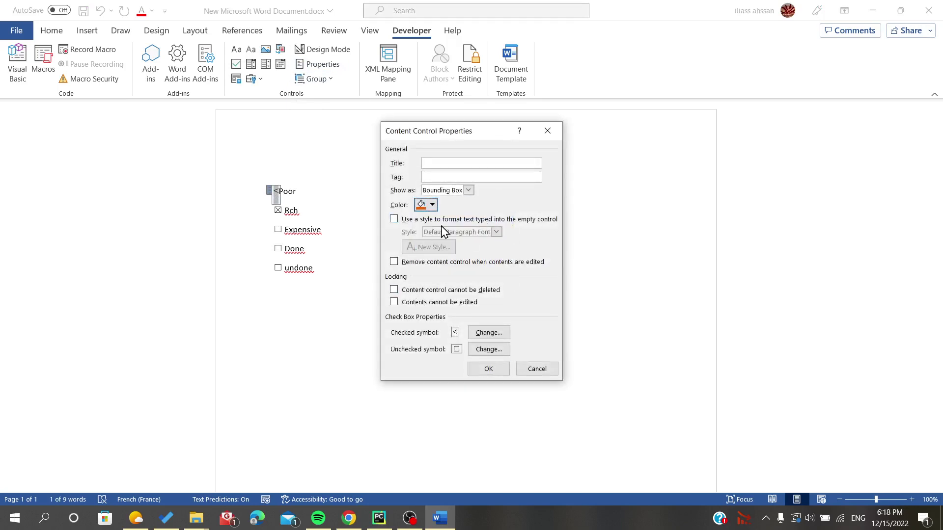
{"action": "left_click", "coordinate": [490, 369]}
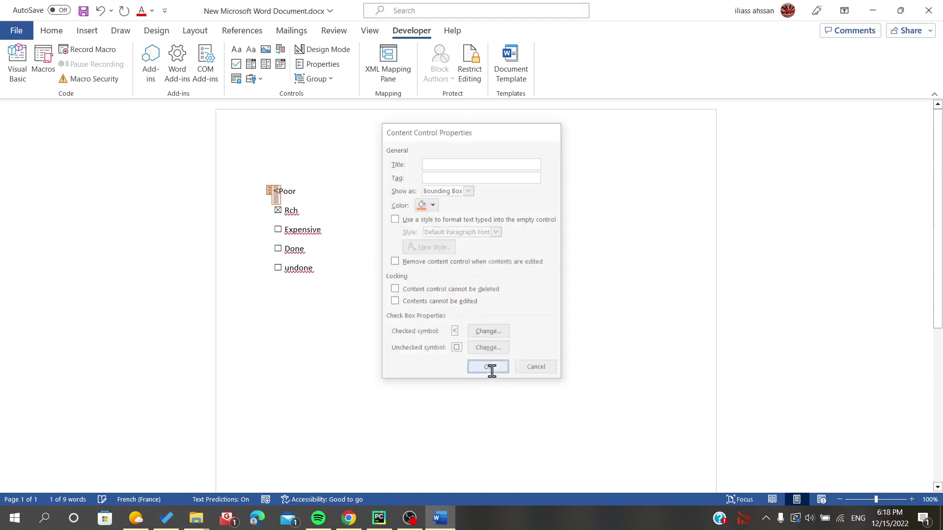
{"action": "left_click", "coordinate": [278, 193]}
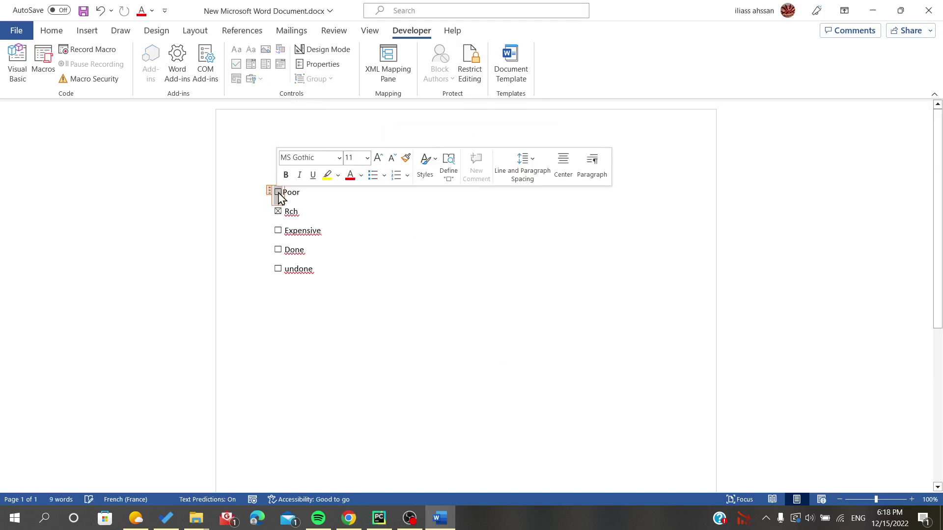
{"action": "left_click", "coordinate": [275, 193]}
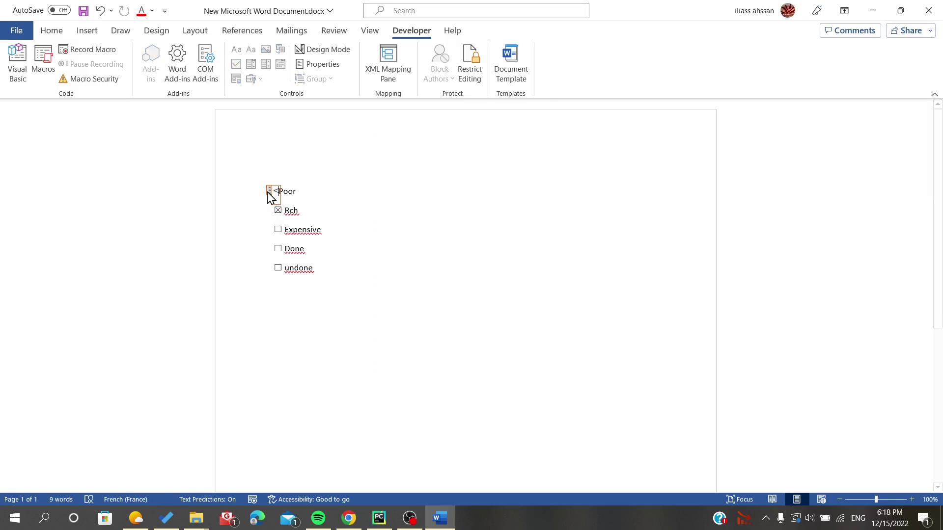
{"action": "left_click", "coordinate": [335, 199]}
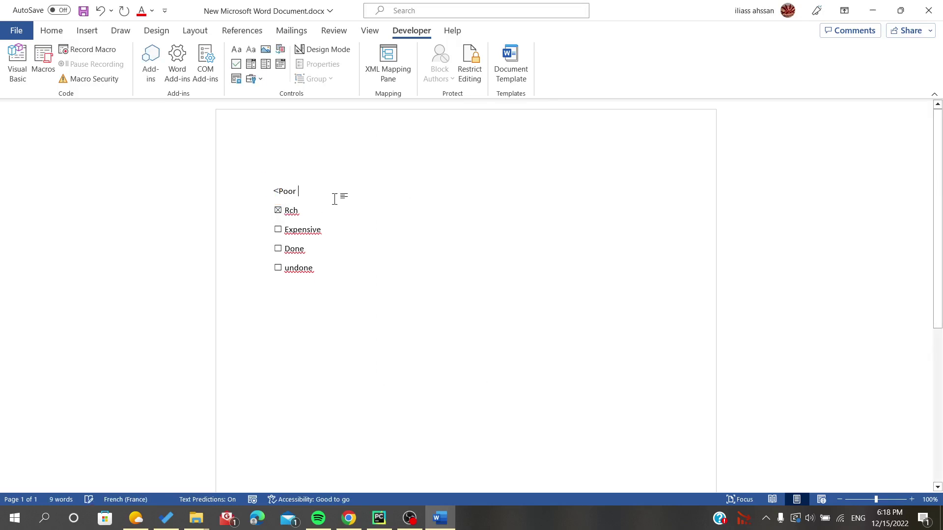